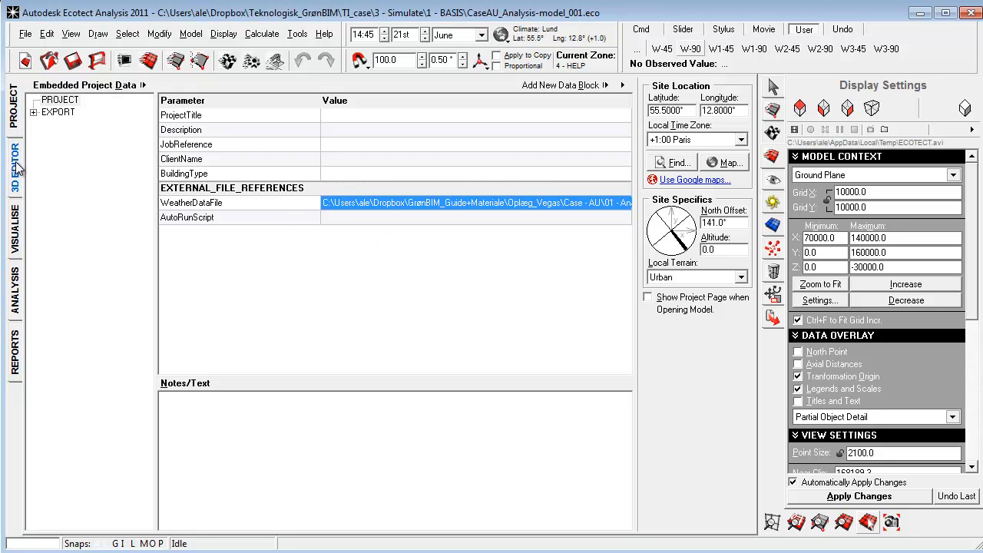
Review the weather data and seasonal date options, and look through the available tool commands
click(503, 37)
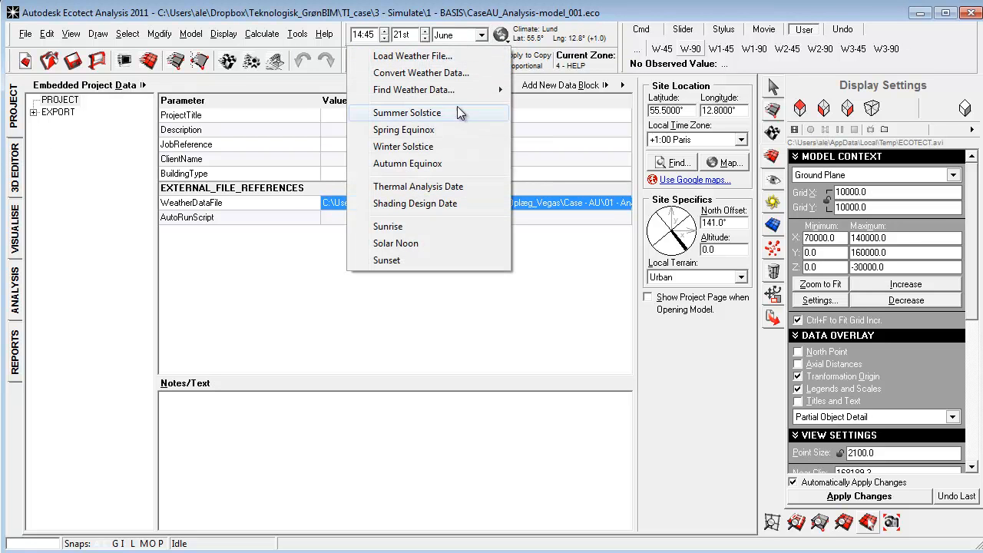
mouse_move(461, 90)
click(298, 33)
click(335, 109)
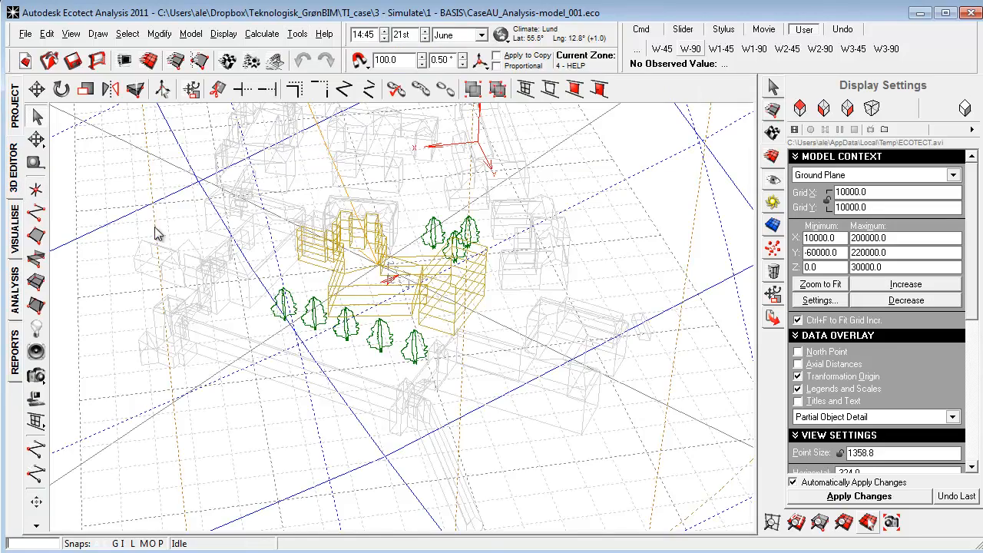
Inspect the site model in the 3D Editor and bring up the shadow settings
right_drag(440, 419, 386, 351)
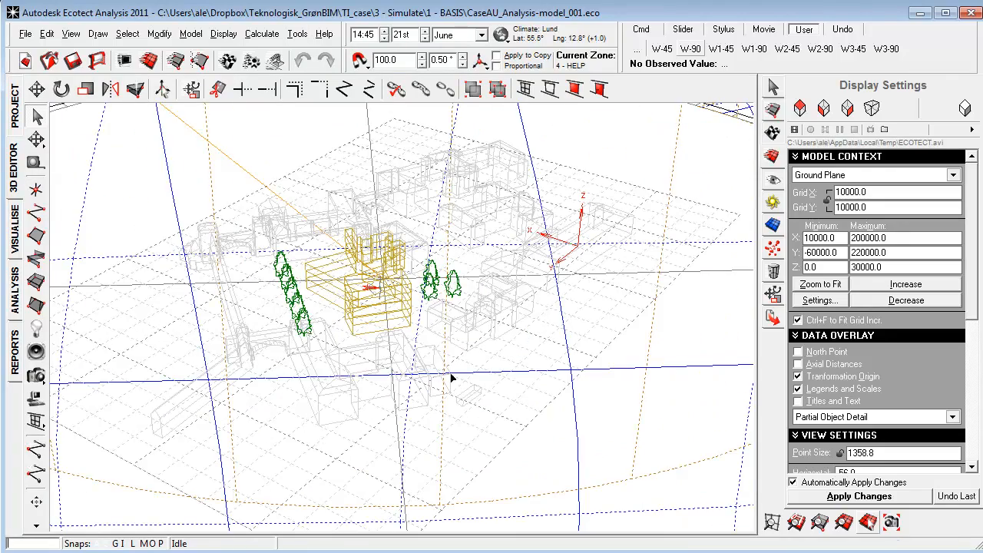
click(774, 206)
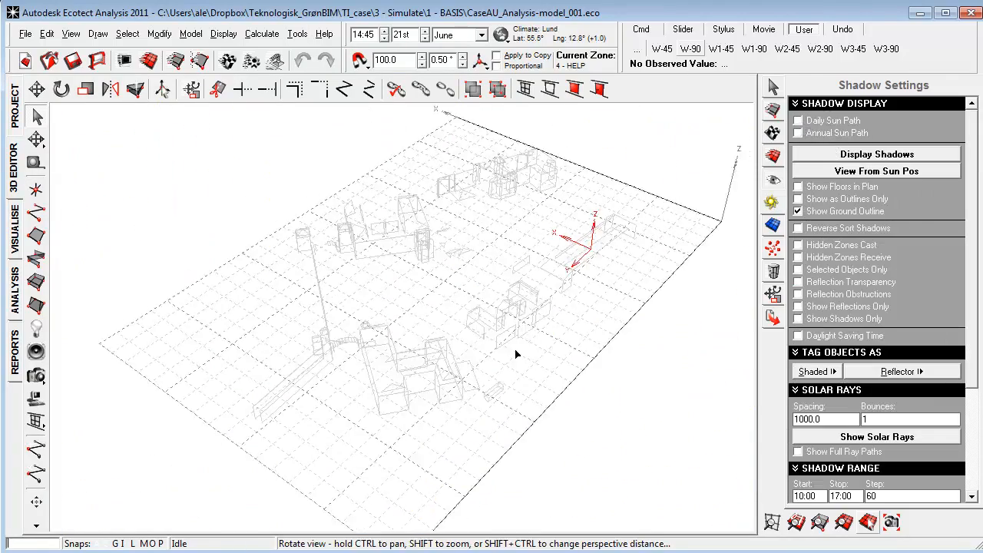
scroll(512, 352, up, 5)
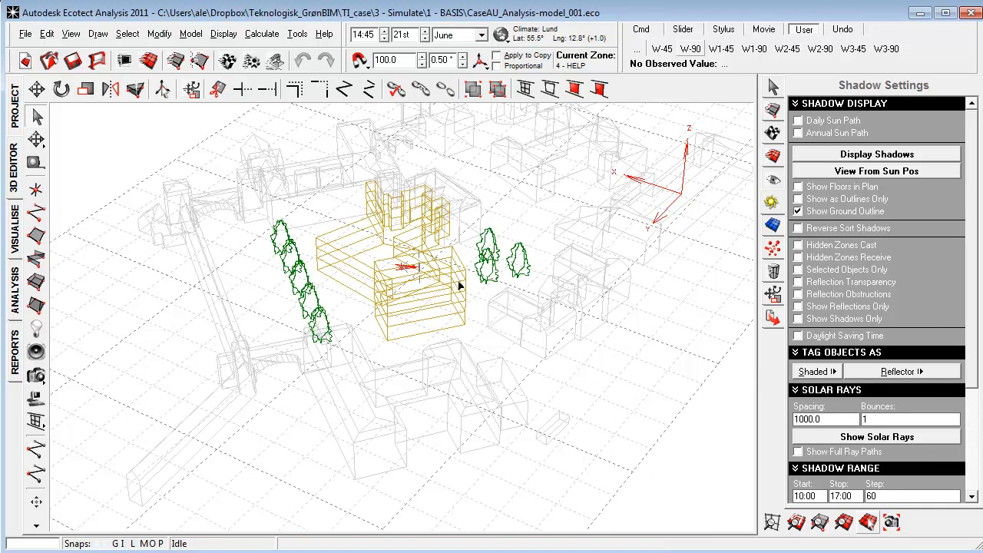
Examine the general settings and thermal properties of zone 7- Proposal 1_Concept_A in Zone Management, and close it without changes
click(774, 111)
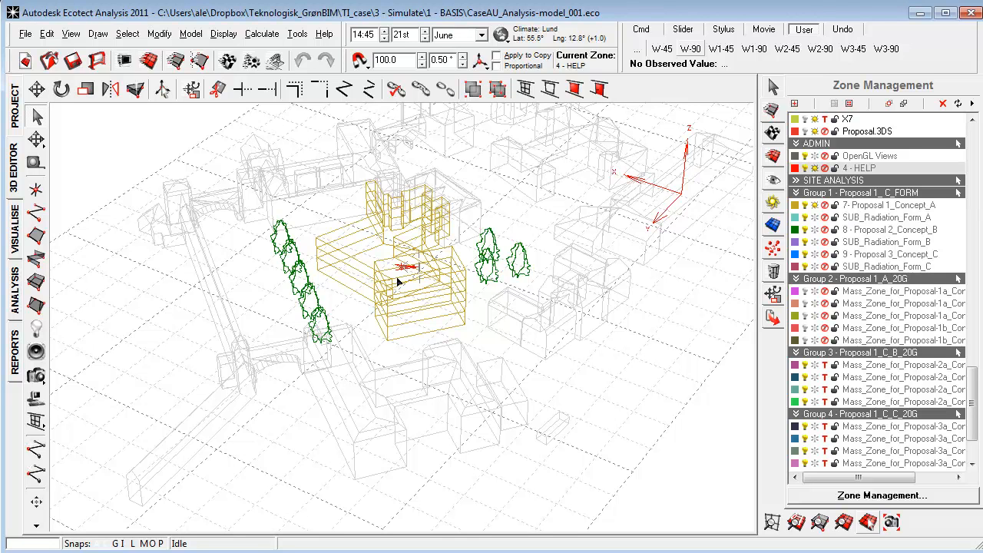
click(889, 499)
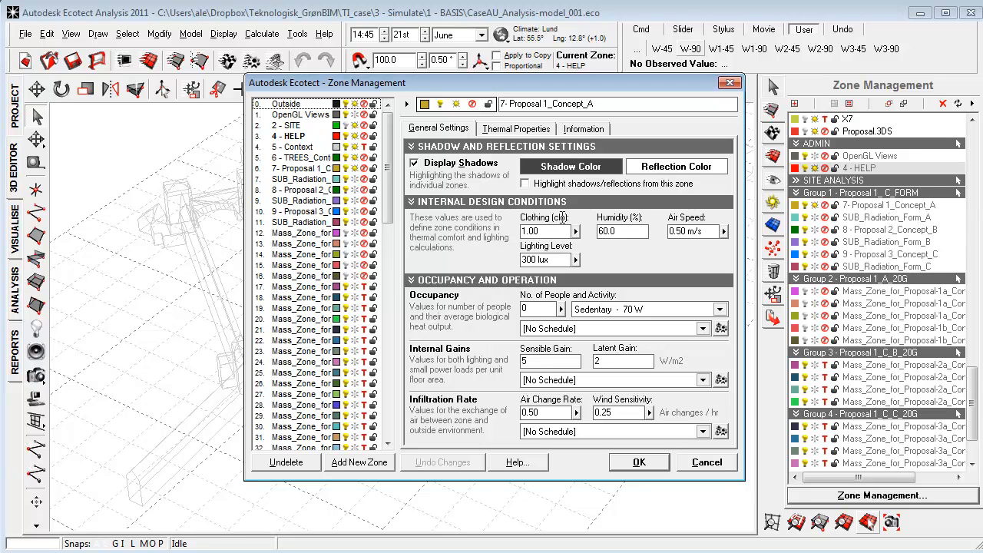
click(516, 129)
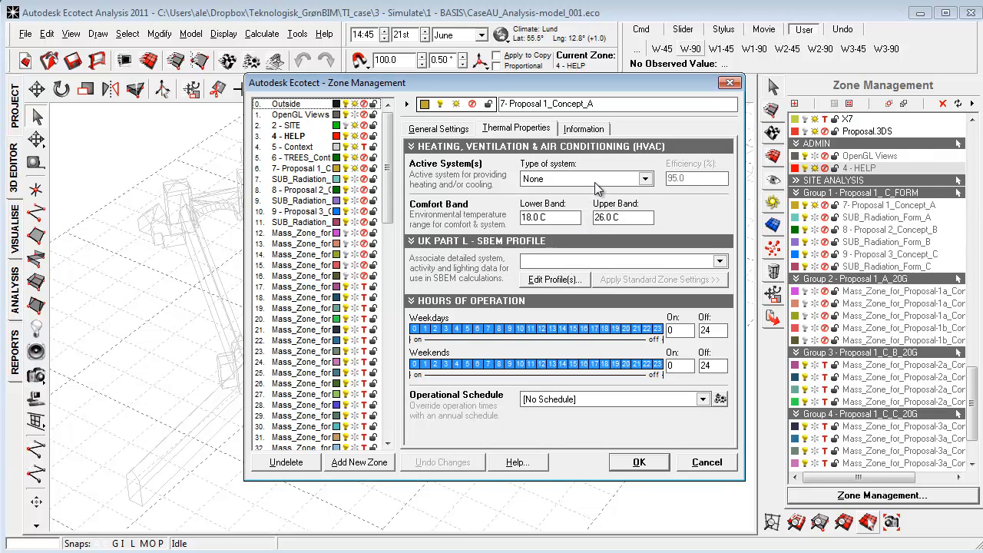
click(706, 463)
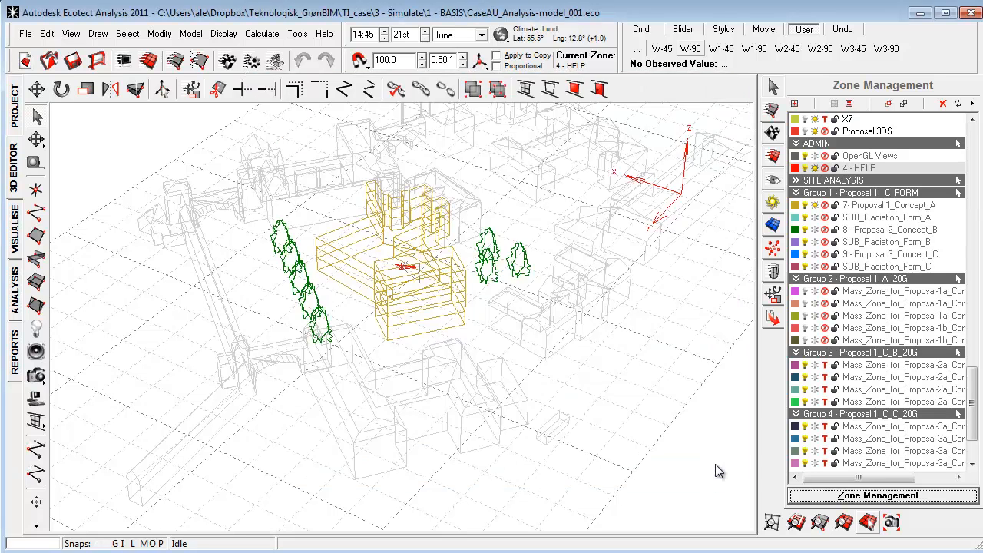
Inspect the yellow proposal building from several sides in wireframe, selecting one of its vertical surfaces and clearing the selection
right_drag(614, 445, 585, 433)
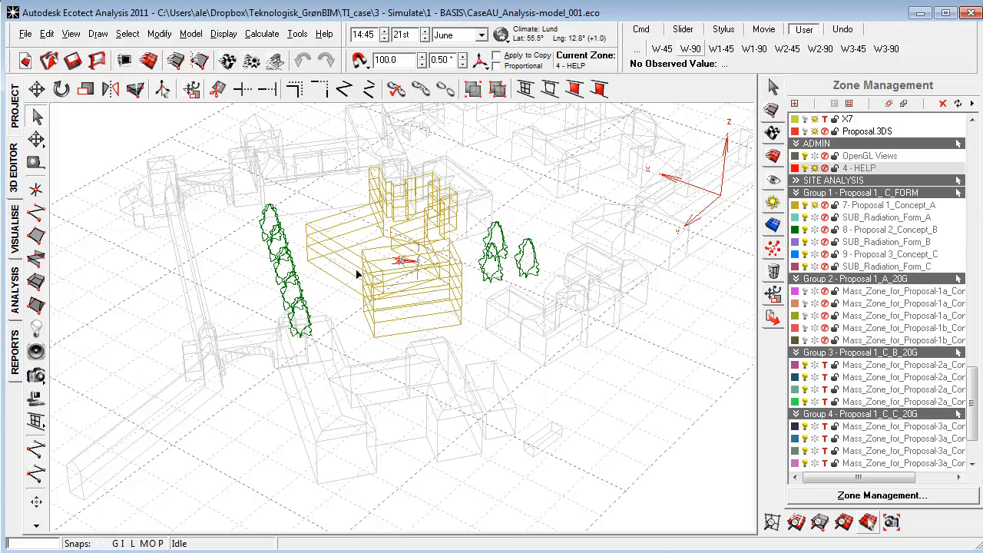
right_drag(320, 308, 344, 316)
scroll(340, 318, up, 2)
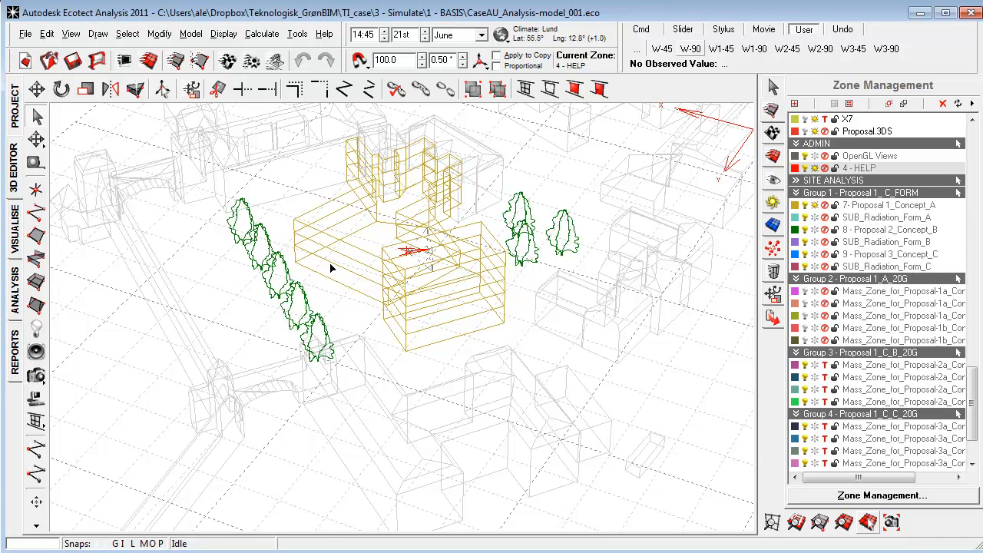
scroll(334, 287, up, 1)
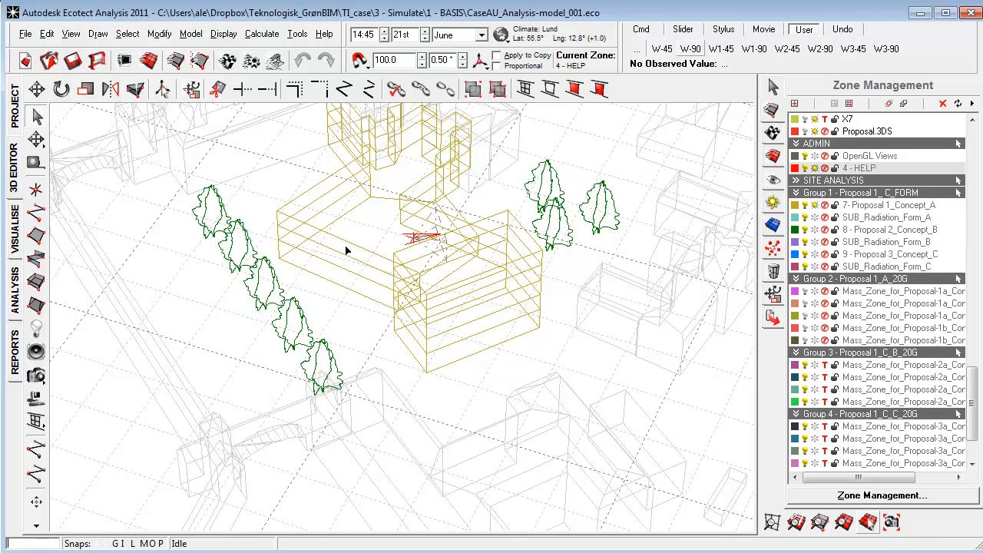
click(349, 249)
scroll(336, 268, up, 1)
right_drag(324, 276, 440, 268)
scroll(369, 253, down, 2)
click(347, 297)
click(346, 297)
click(416, 223)
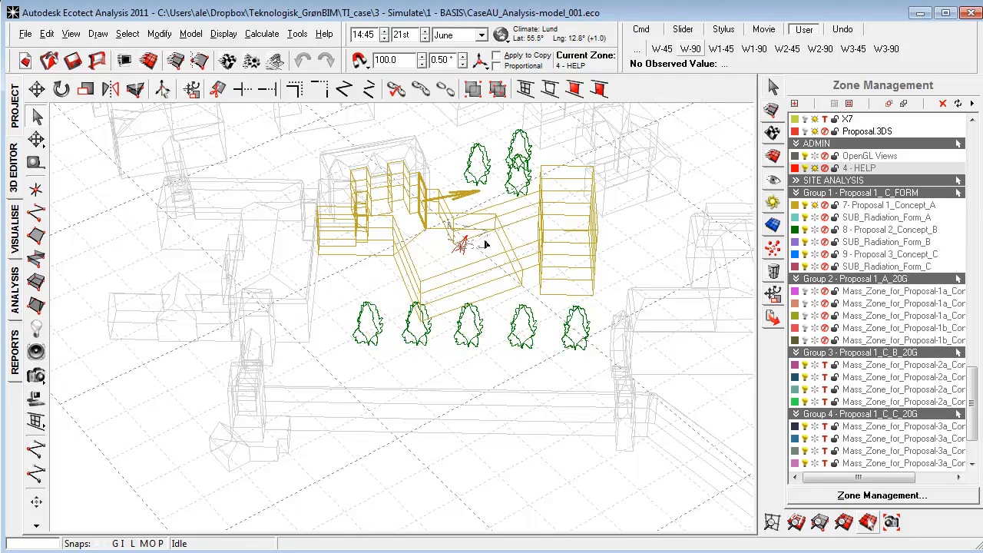
right_drag(507, 262, 459, 276)
click(392, 357)
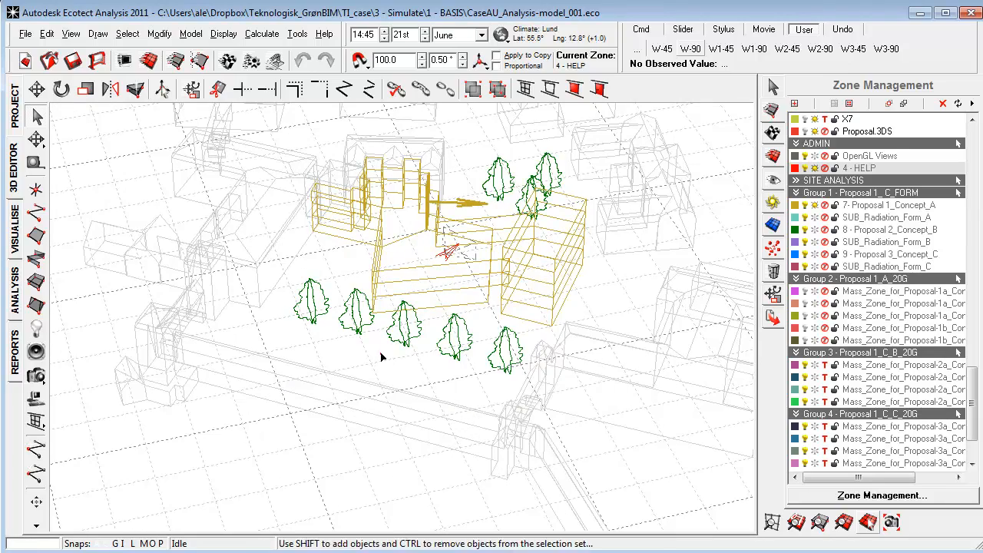
right_drag(413, 344, 392, 351)
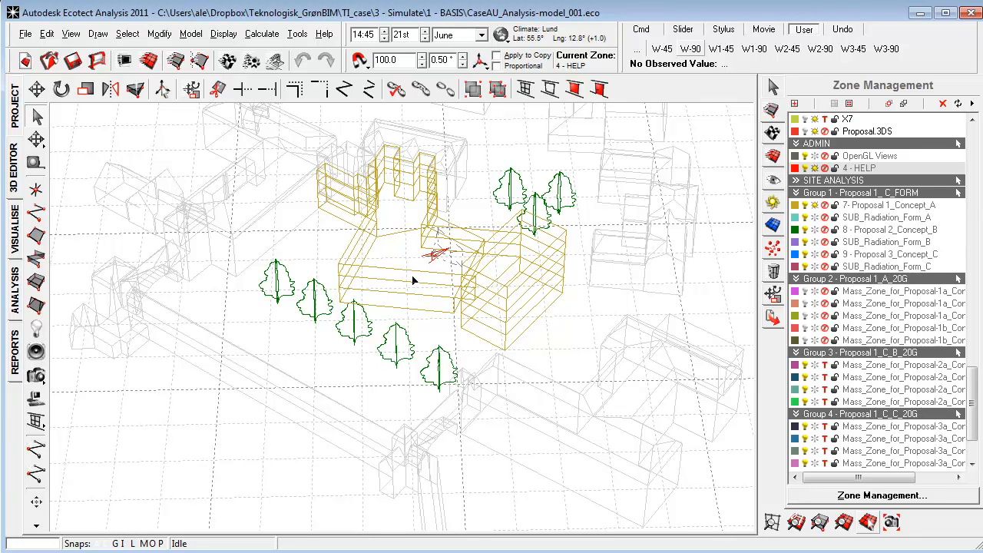
Show the model in Visualise mode and go through the saved views V_DBG, V_Grid, V_Solar_SHD_L, V_Solar_SHD_S and V_Zone_Colour
click(17, 240)
drag(288, 309, 534, 345)
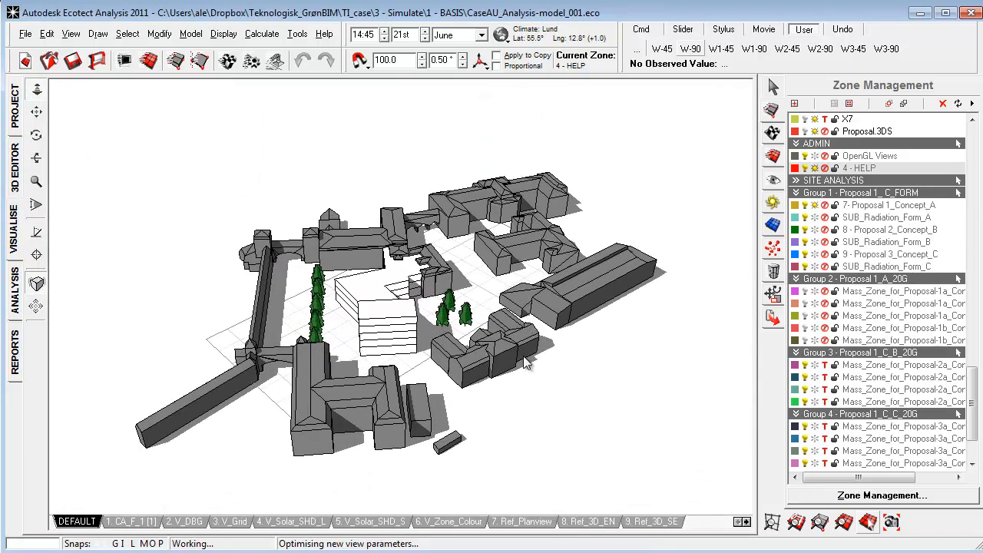
click(196, 523)
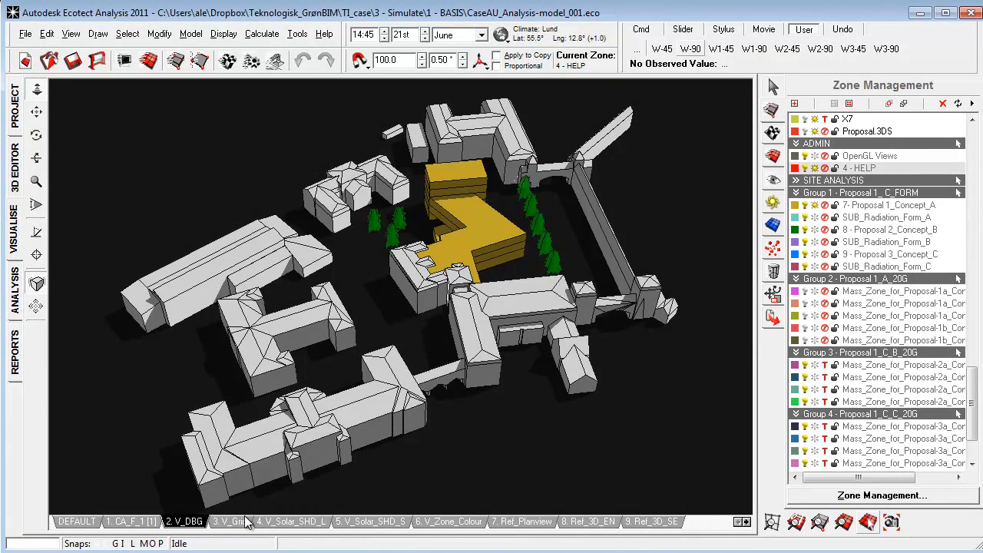
click(231, 523)
click(317, 523)
click(353, 523)
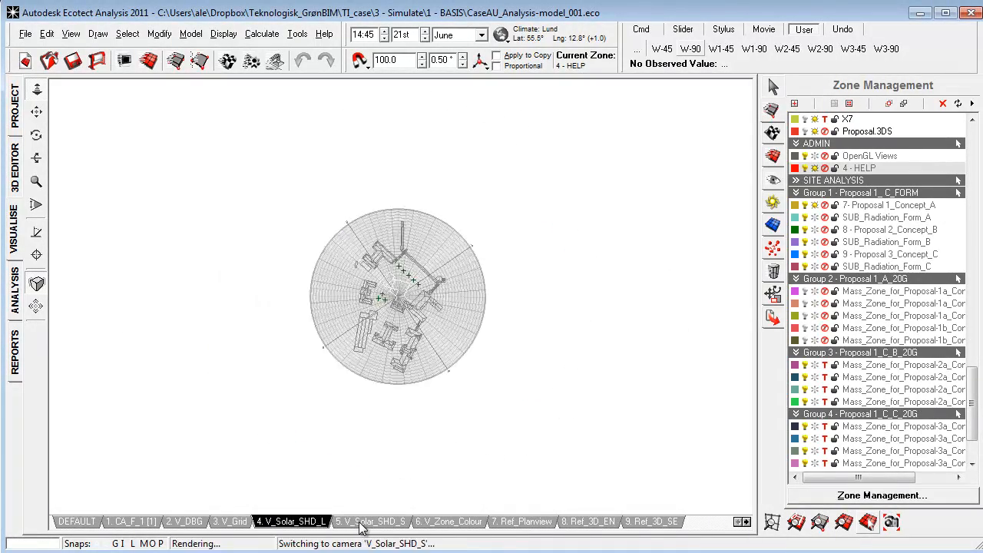
click(445, 526)
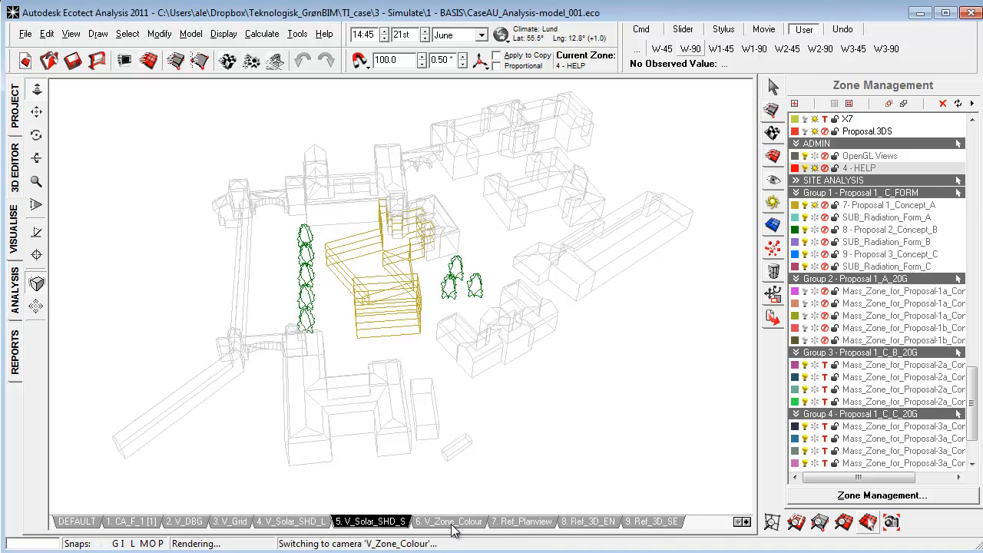
Bring up the sun-path diagram with the V_Solar_SHD_L view and return to the DEFAULT perspective view
click(297, 524)
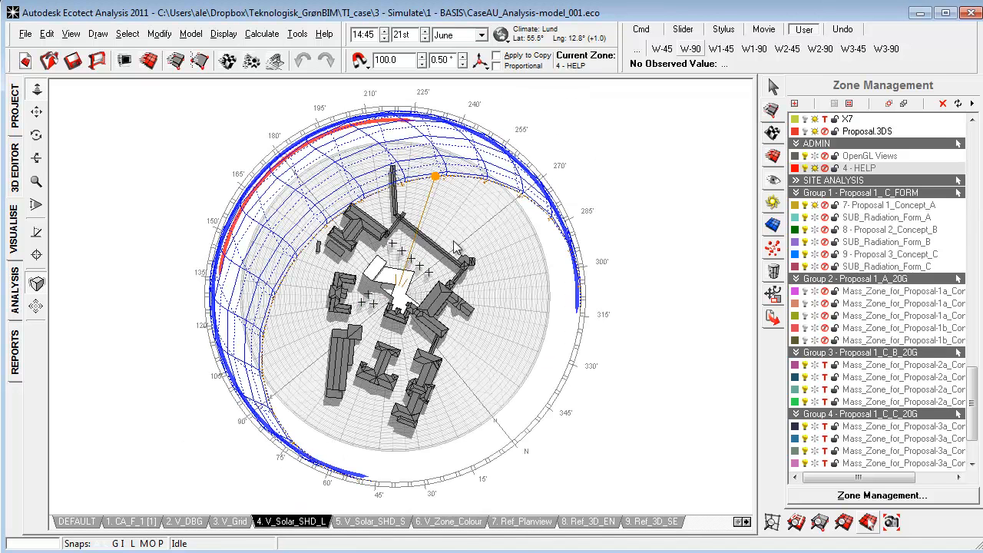
click(68, 526)
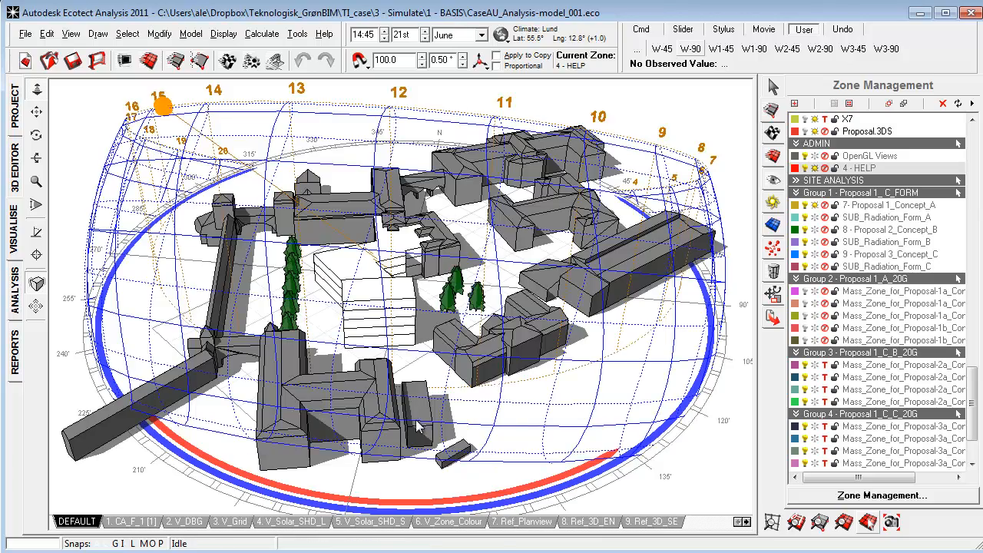
right_drag(556, 404, 56, 390)
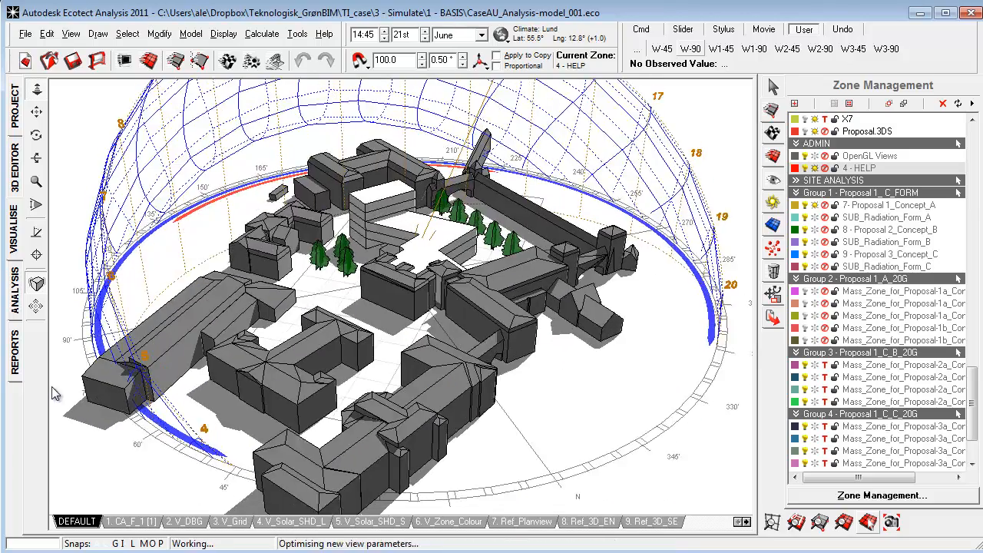
scroll(267, 395, down, 3)
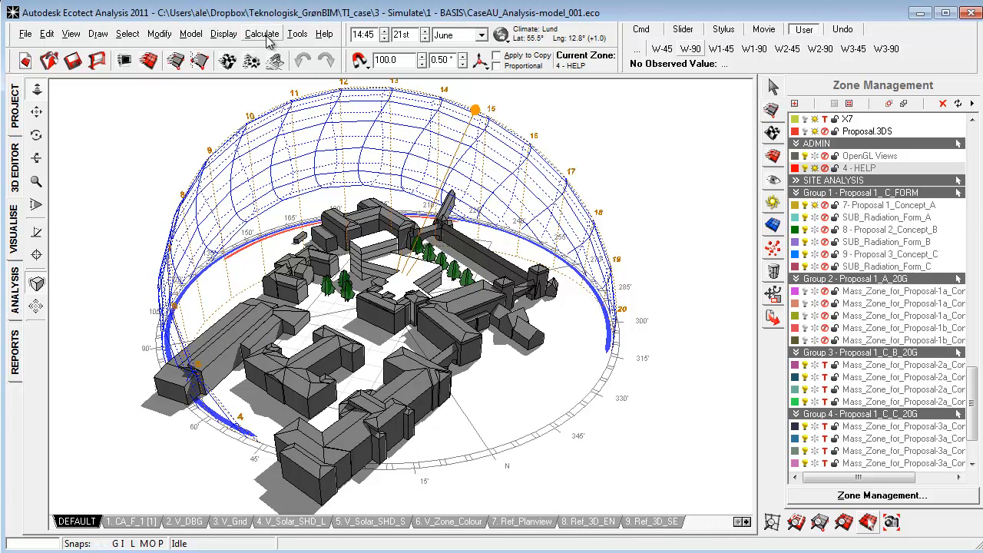
Review the available calculations and the first page of the Thermal Analysis wizard, and cancel it
click(265, 35)
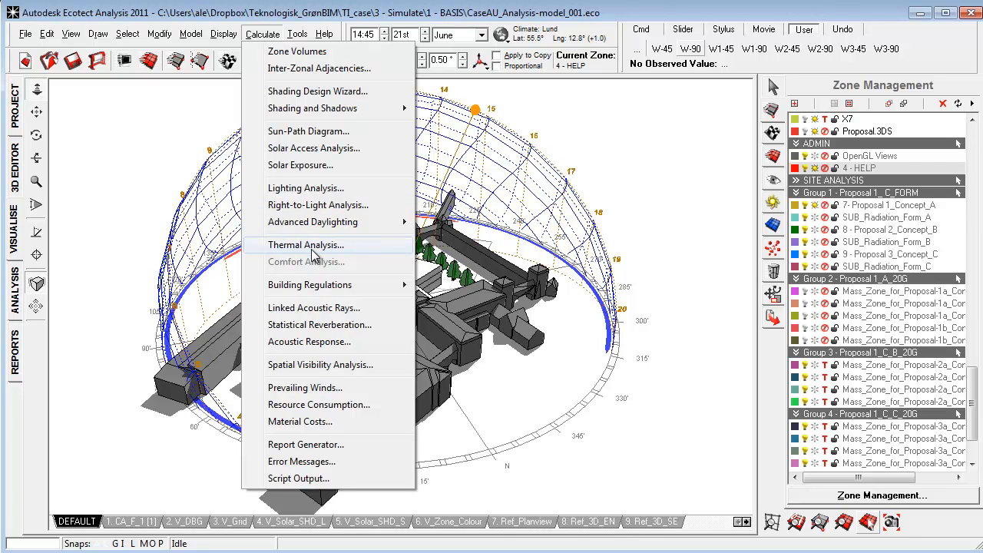
click(294, 250)
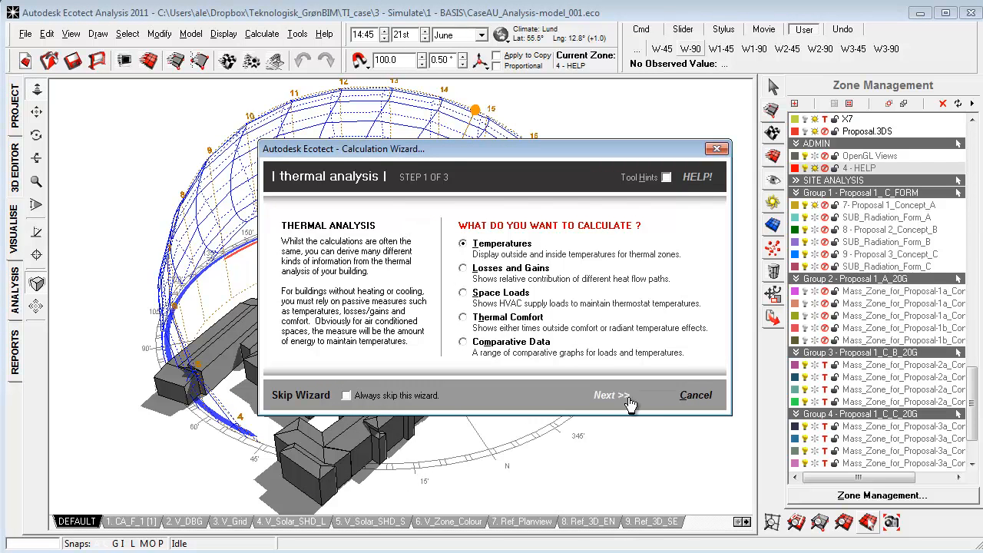
click(695, 395)
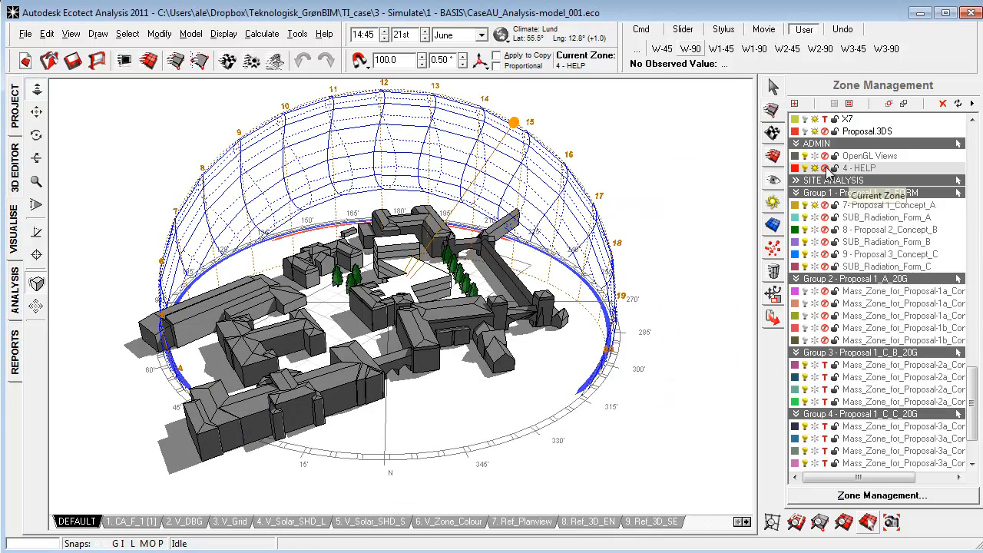
Bring up the shadow settings and set the time of day for the sun position to 11:30
right_drag(693, 285, 448, 316)
scroll(448, 315, up, 2)
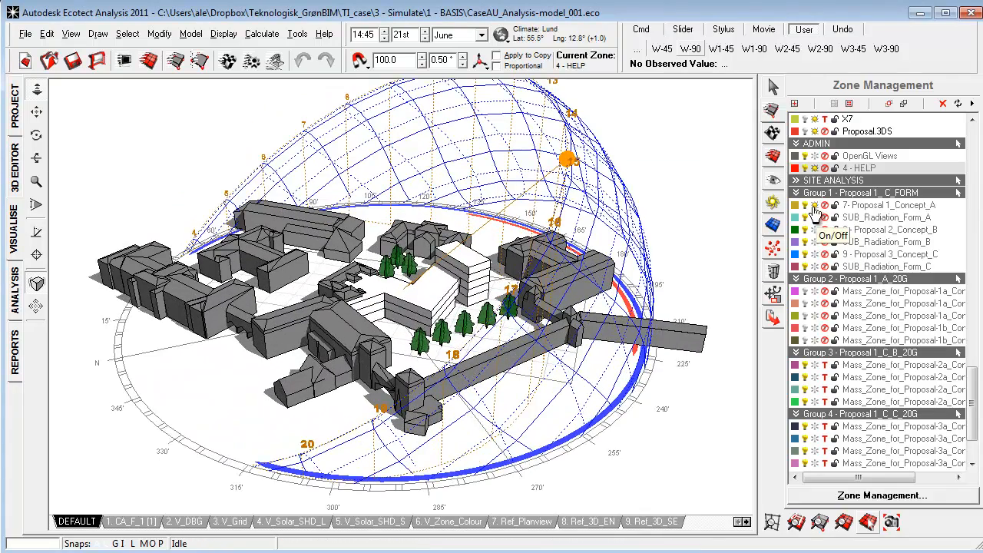
right_drag(575, 306, 507, 299)
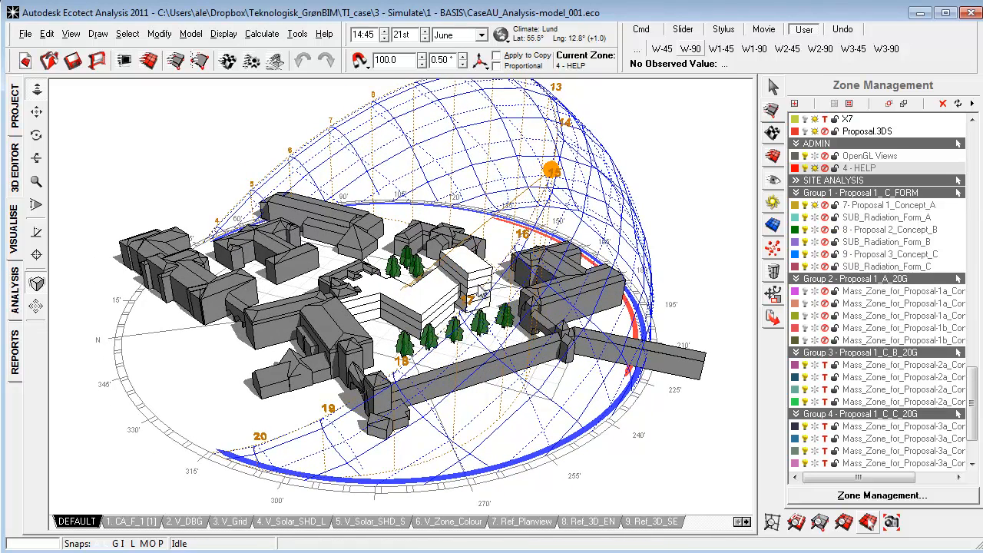
middle_drag(485, 307, 491, 315)
click(773, 205)
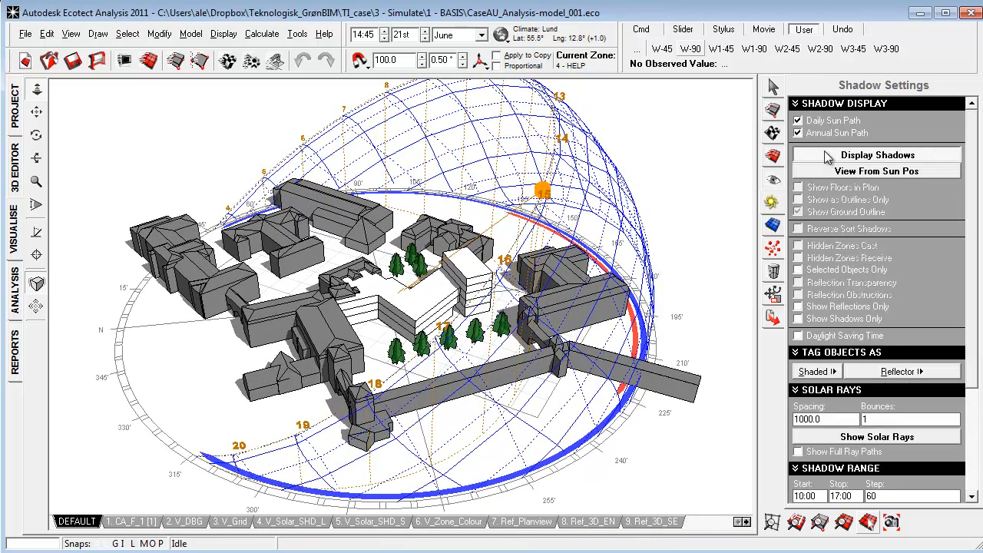
click(366, 36)
scroll(367, 37, down, 6)
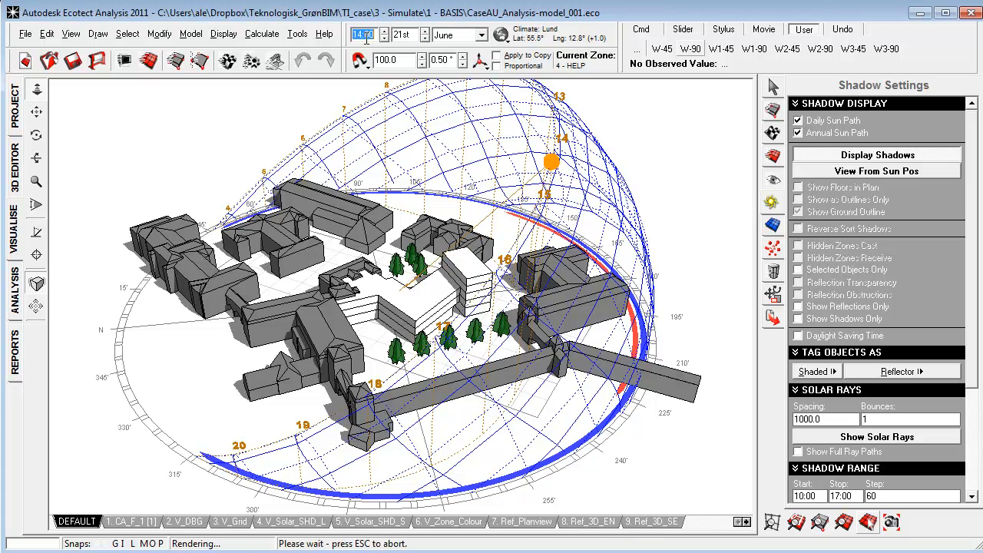
scroll(370, 44, up, 4)
scroll(370, 44, down, 6)
scroll(370, 43, down, 5)
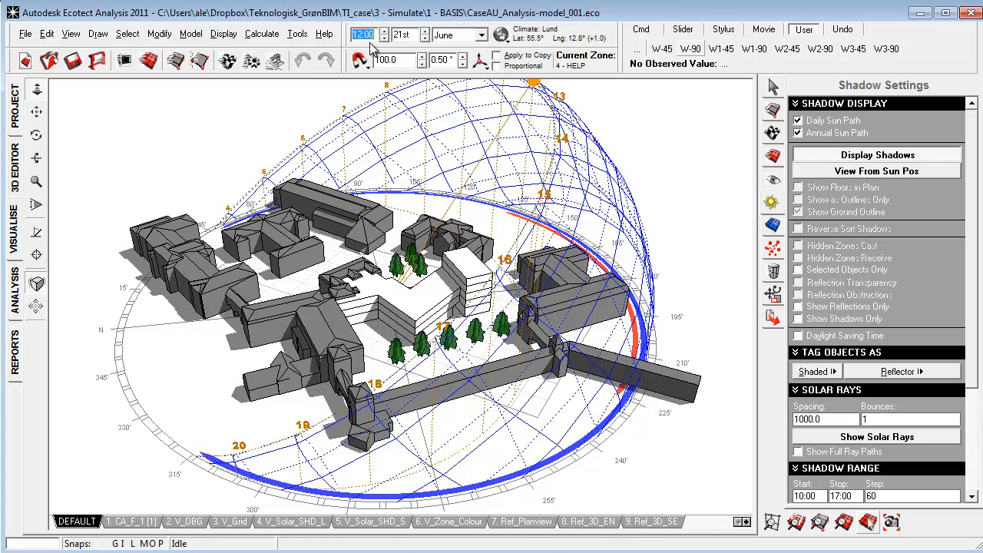
Compare the site's shadows at the Summer Solstice and Winter Solstice, finishing on the Summer Solstice date
click(508, 35)
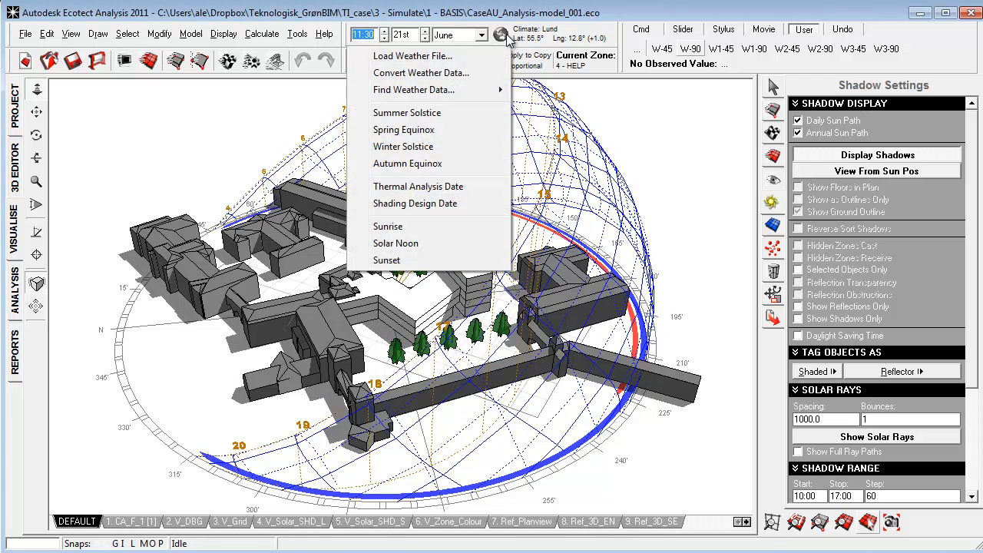
click(436, 117)
right_drag(496, 346, 387, 411)
click(500, 34)
click(491, 145)
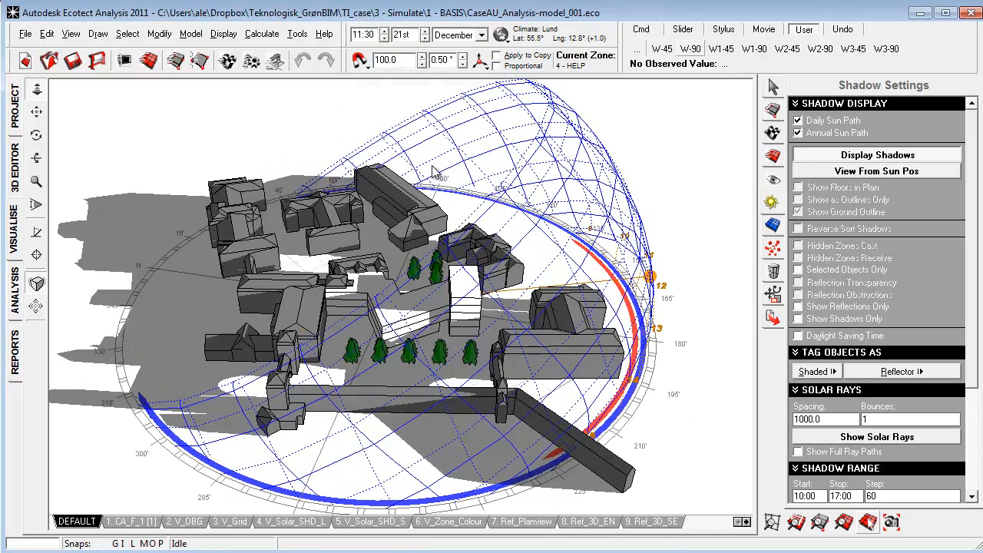
click(501, 36)
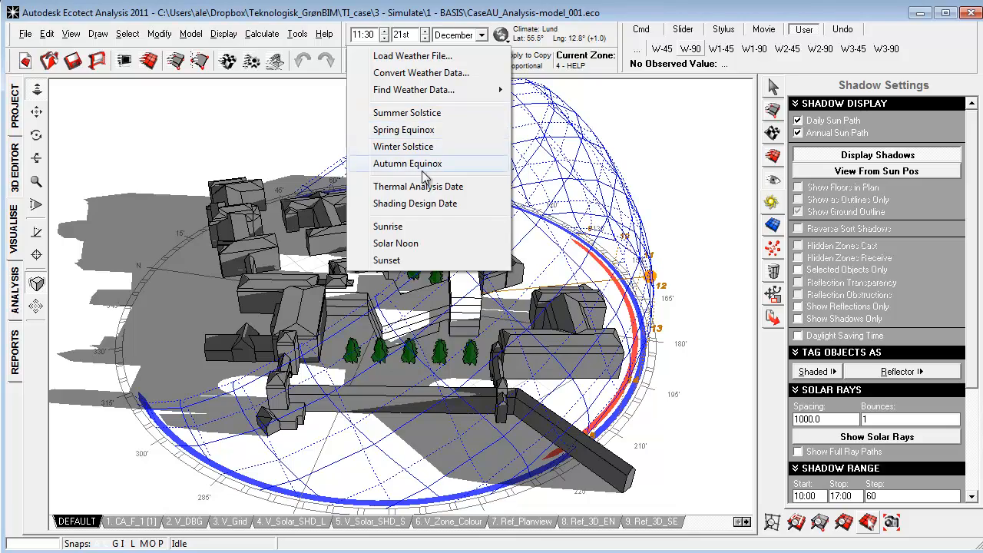
click(407, 113)
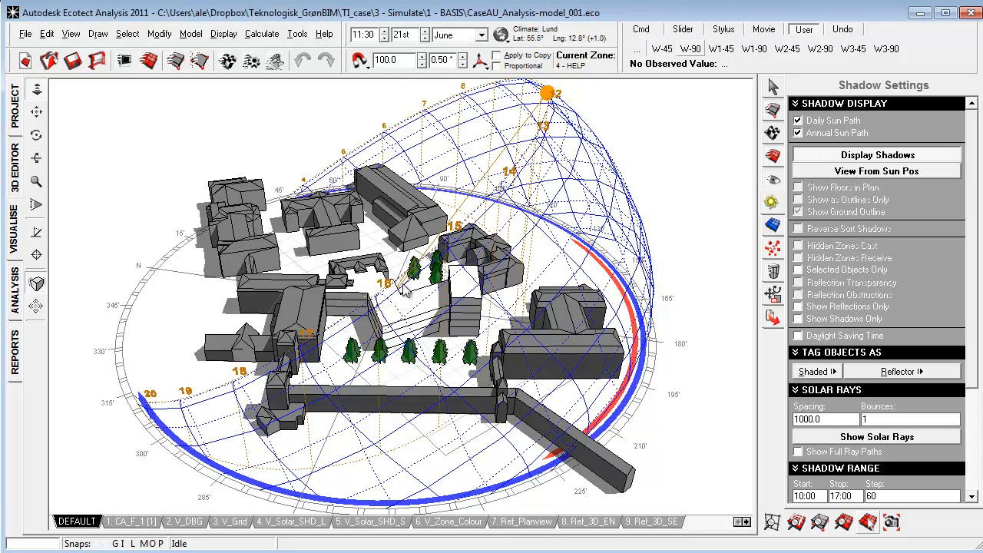
Turn on all the Group 2 - Proposal 1_A_20G mass zones and turn off the 7- Proposal 1_Concept_A zone
right_drag(355, 414, 438, 380)
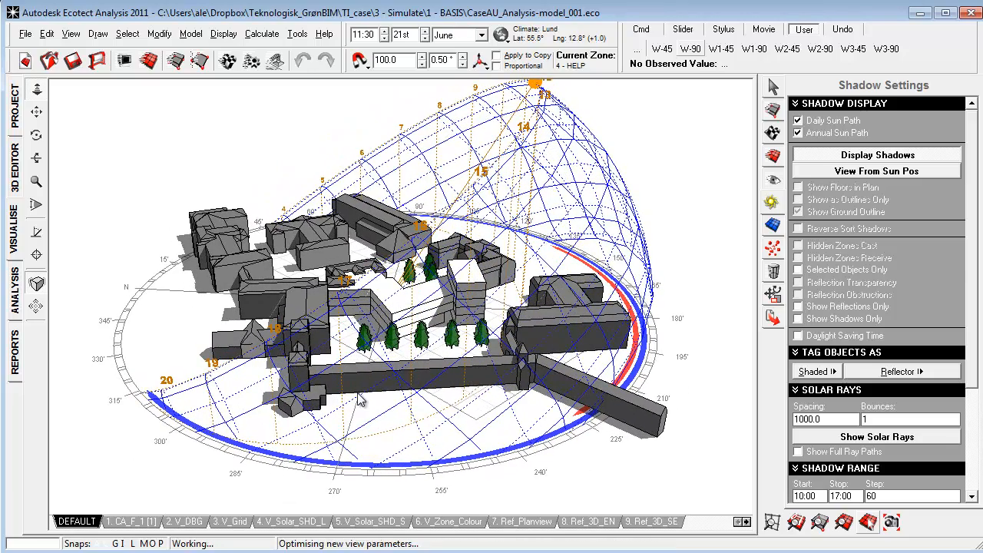
click(773, 110)
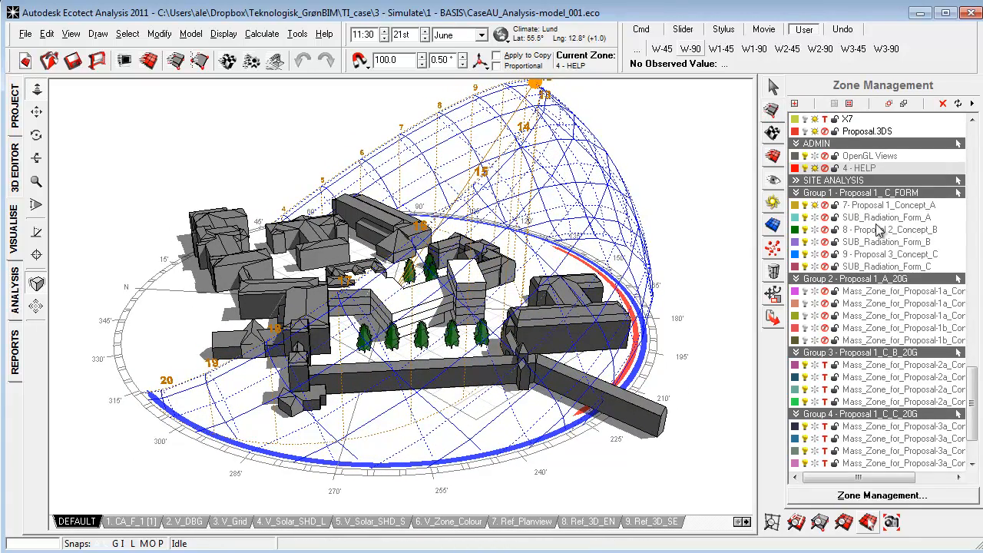
click(931, 286)
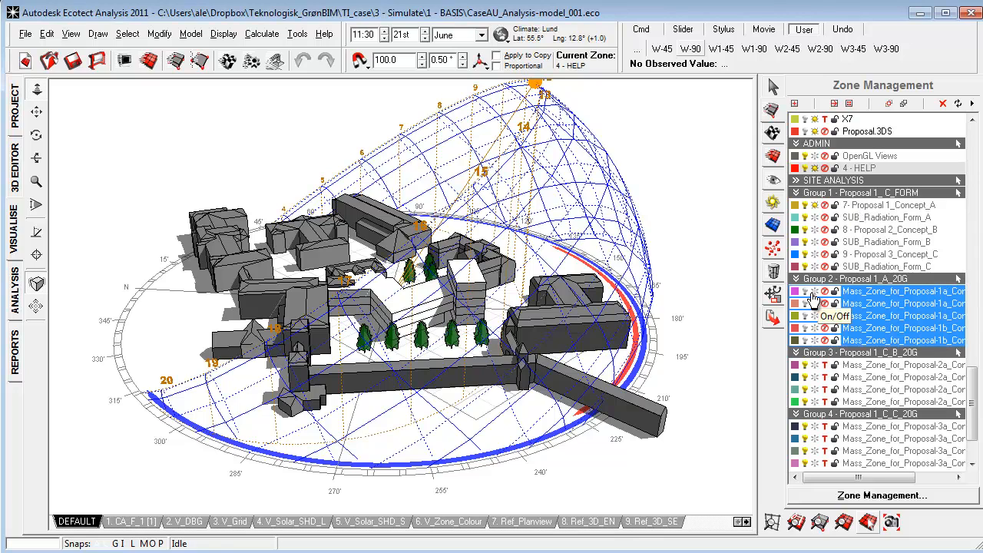
click(814, 295)
right_drag(705, 320, 477, 393)
click(815, 205)
Review the thermal properties and general settings of the 7- Proposal 1_Concept_A zone in the Zone Management dialog
click(909, 498)
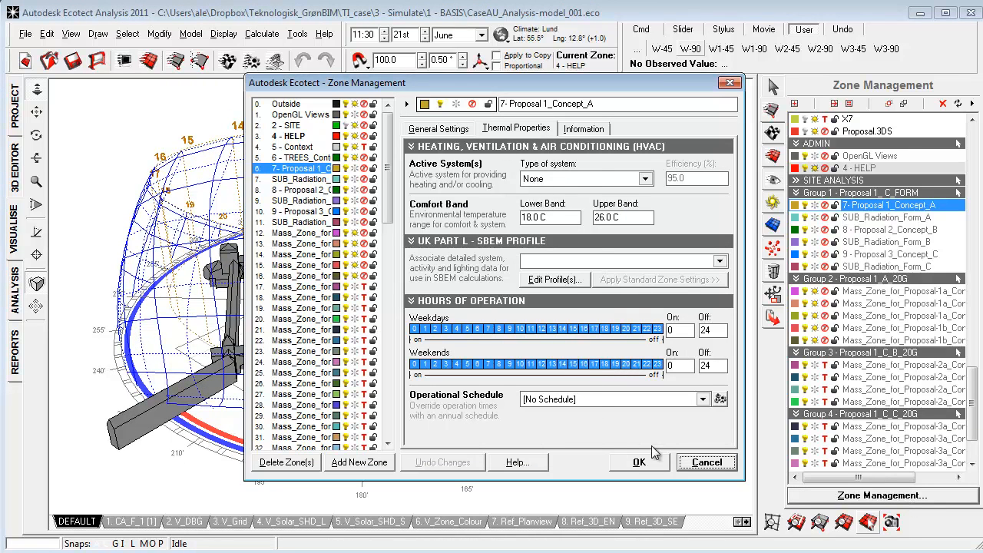
click(443, 129)
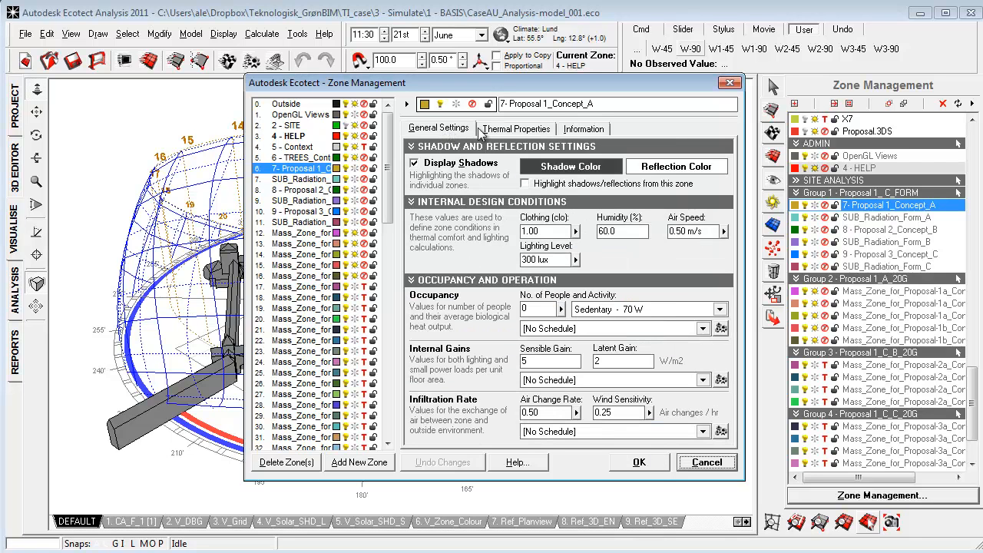
click(639, 462)
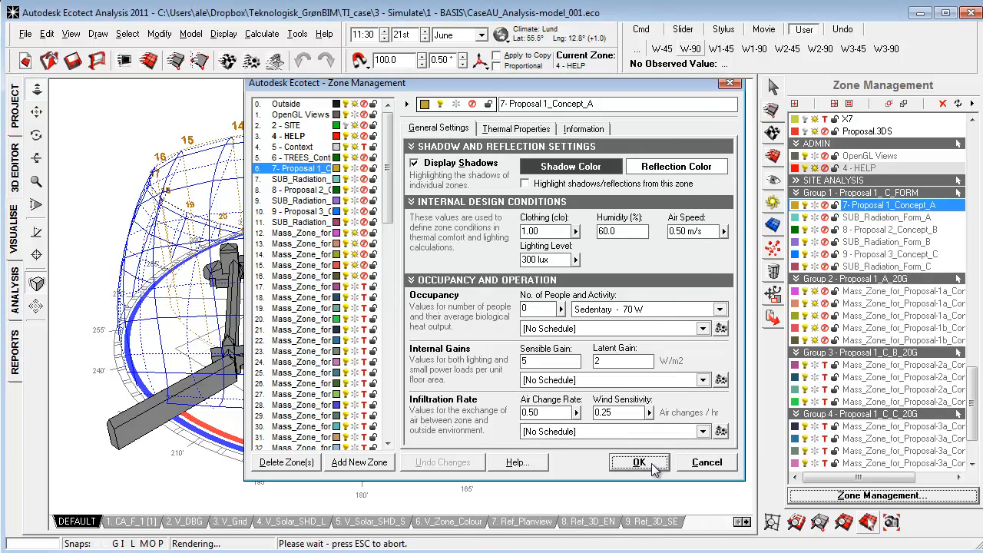
Show the model in the 3D editor and select the magenta upper-storey mass outline of the proposed building
right_drag(454, 415, 463, 391)
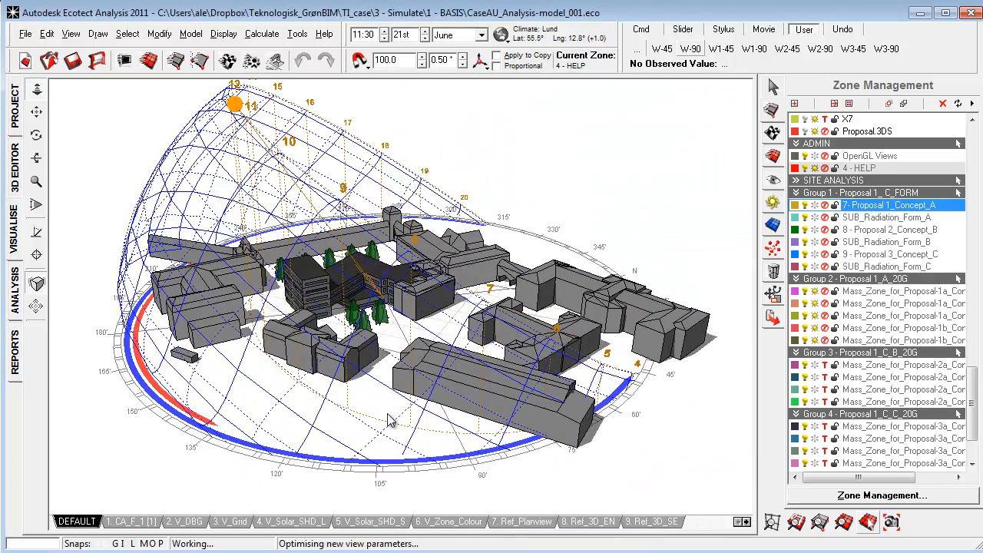
right_drag(666, 390, 705, 384)
right_drag(311, 388, 361, 354)
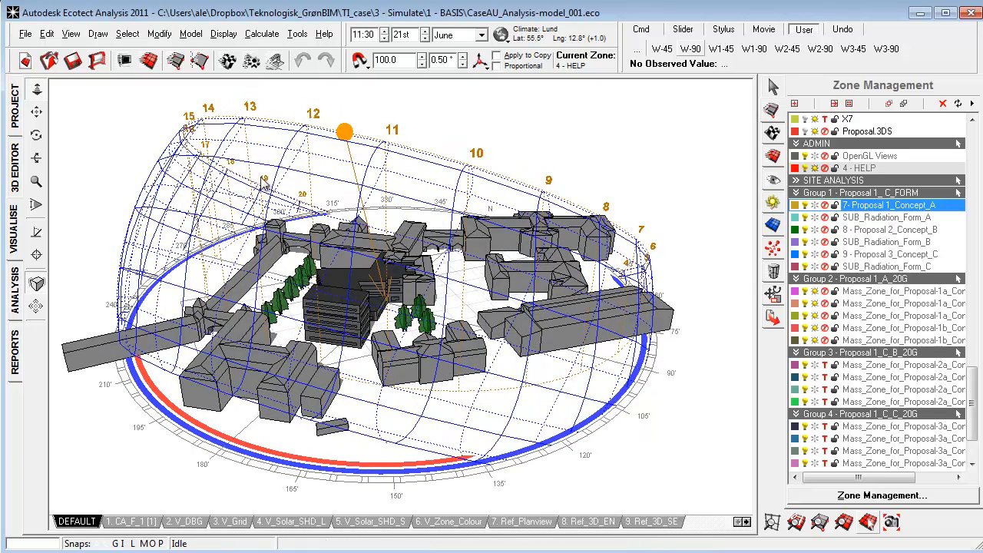
click(13, 169)
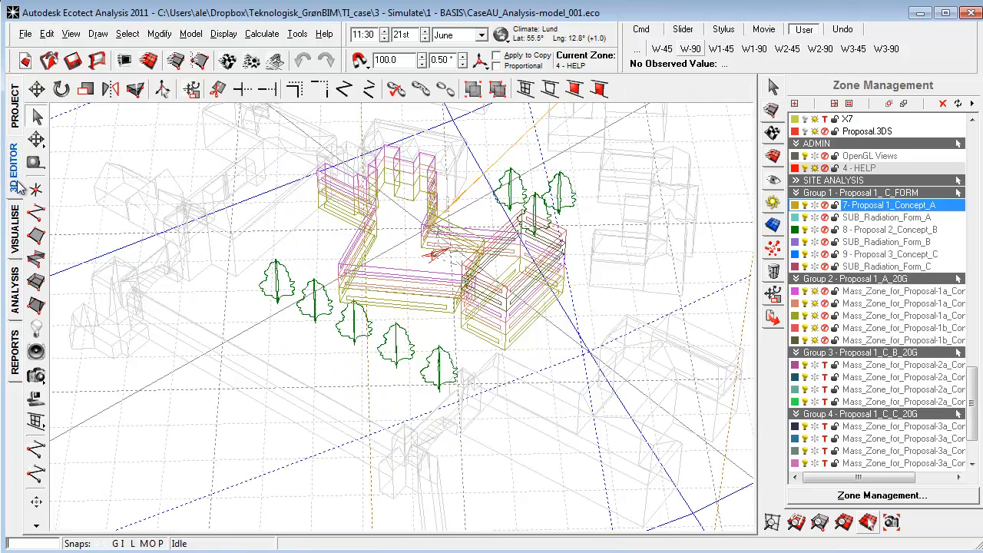
click(377, 266)
right_drag(398, 280, 421, 187)
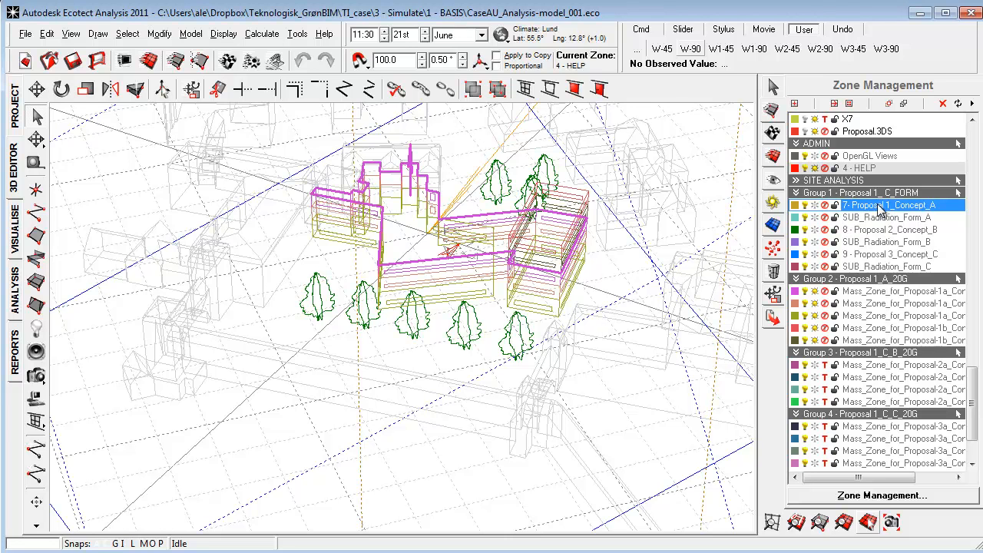
Review the Solar Exposure, Thermal Analysis, Material Costs, Resource Consumption, Reverberation Times and Acoustic Response analyses without recalculating adjacencies
click(17, 293)
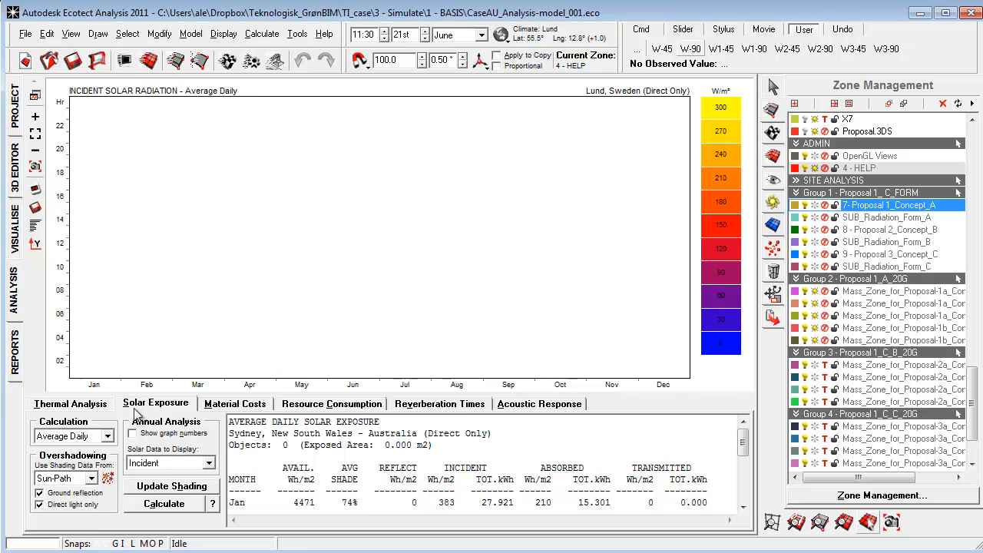
click(77, 409)
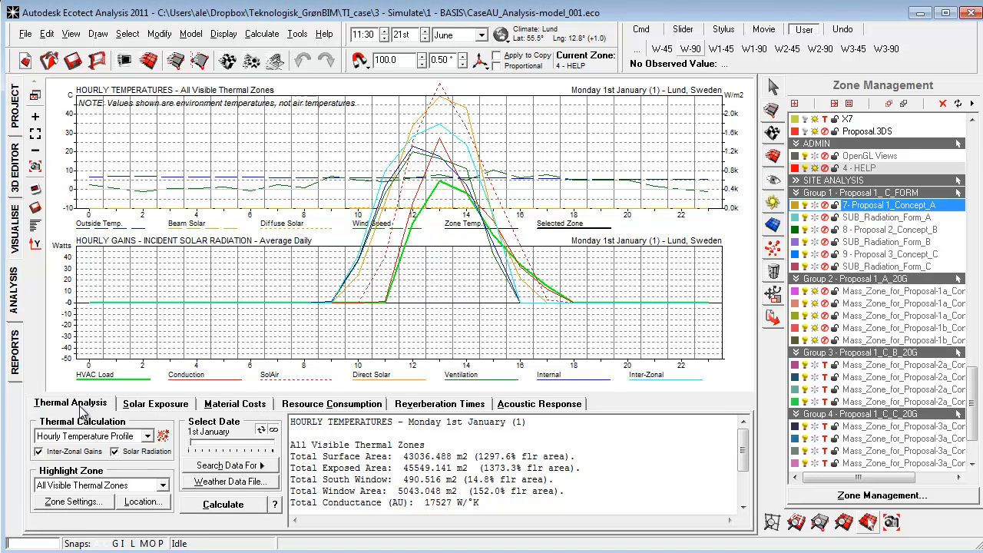
click(157, 405)
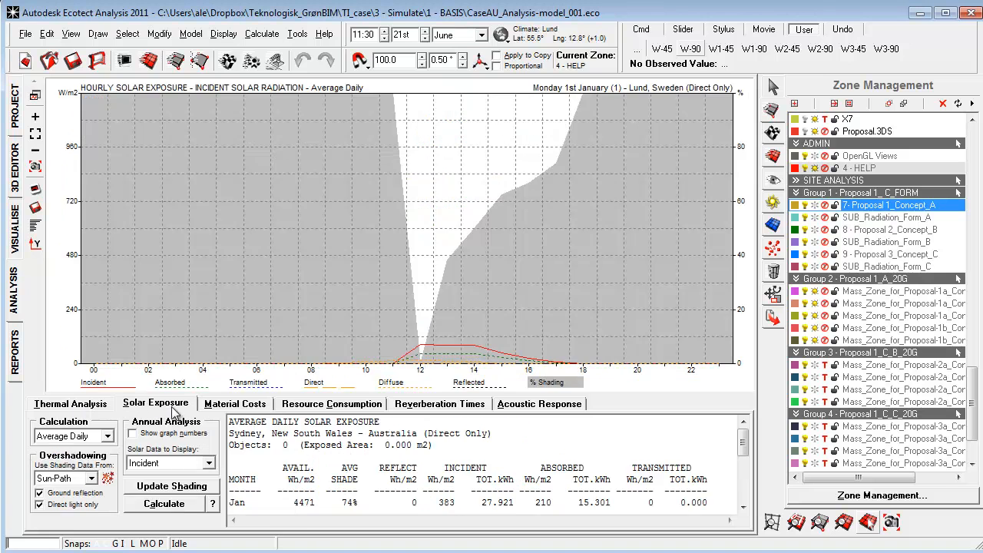
click(236, 409)
click(338, 406)
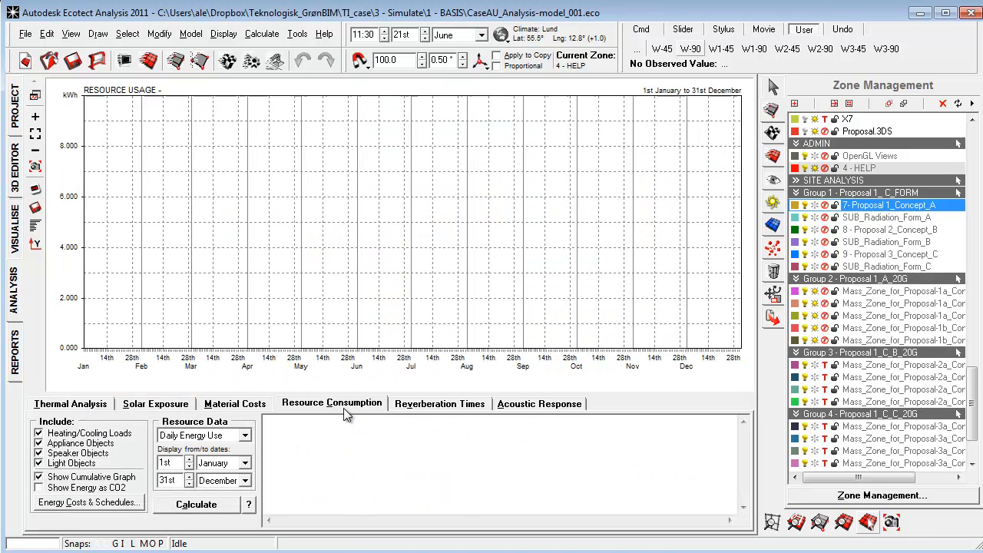
click(447, 407)
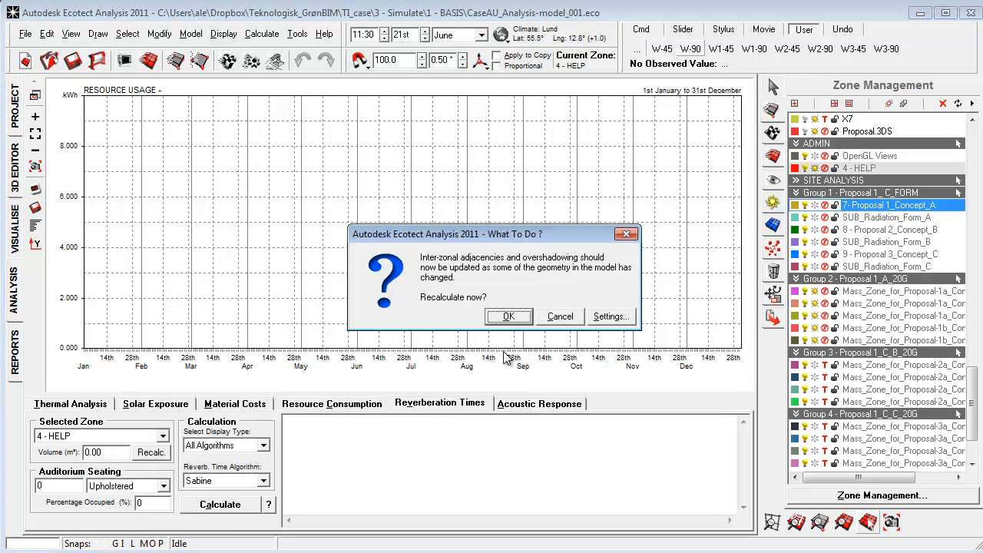
click(561, 319)
click(543, 405)
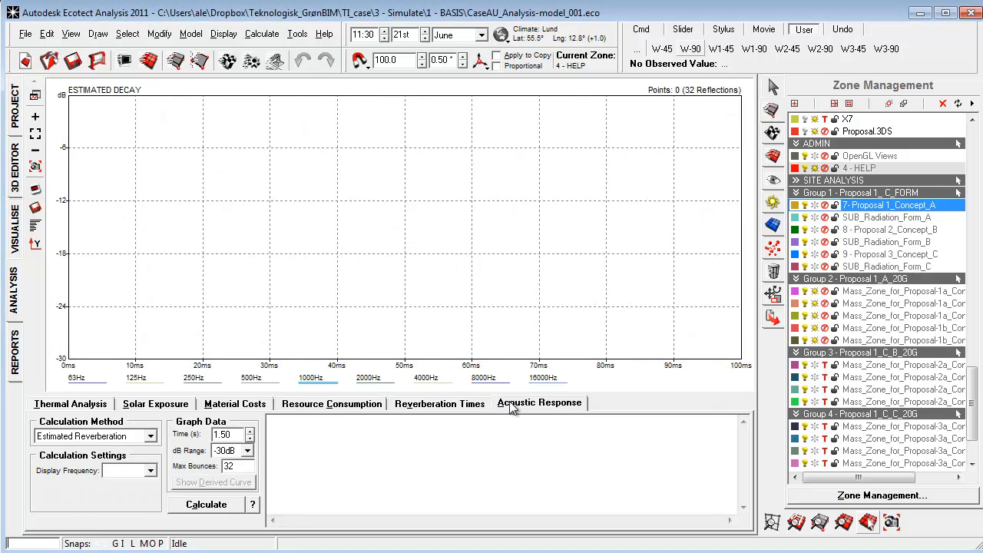
Return to the 3D editor and review the Analysis Grid, Rays and Particles, Scripts & Wizards and Object Transformation settings
click(38, 207)
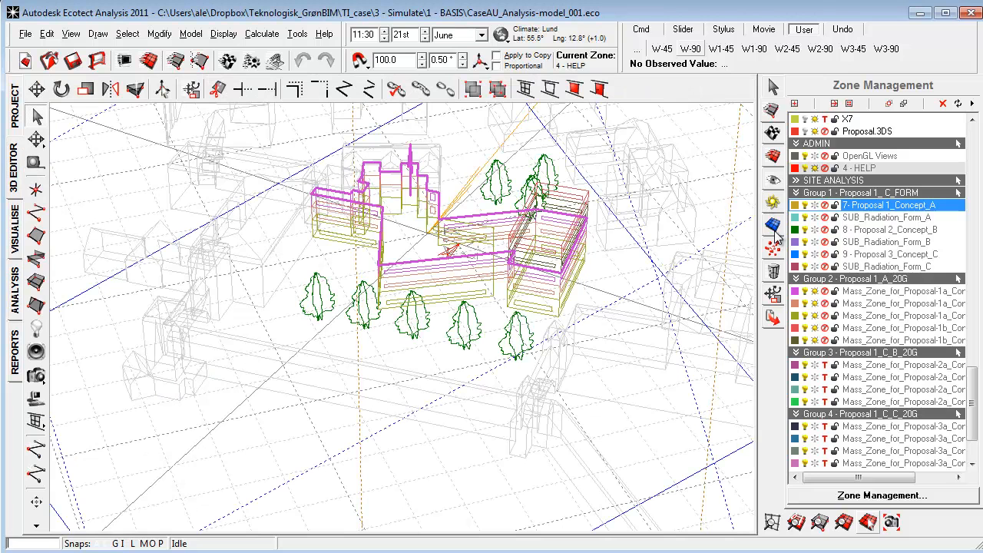
click(773, 227)
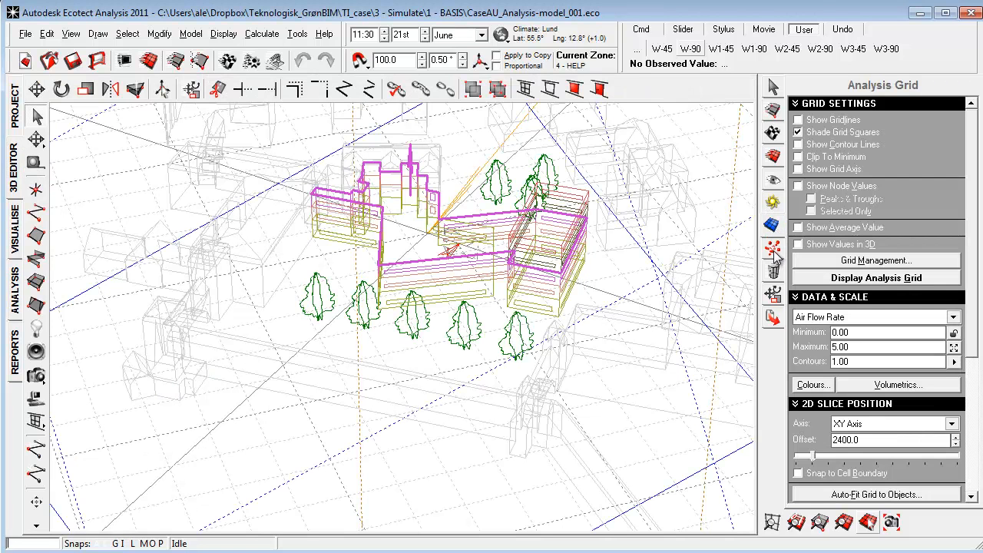
click(773, 249)
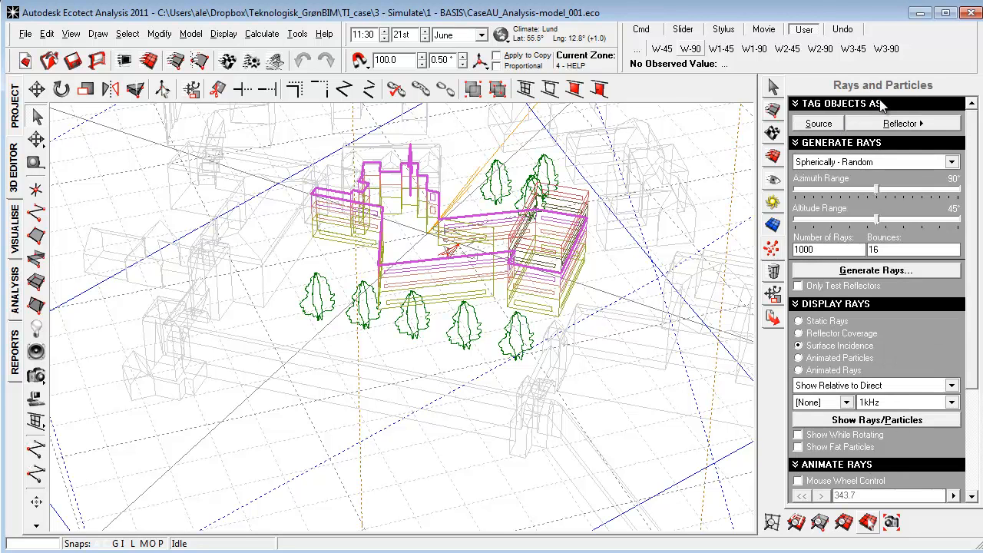
click(773, 275)
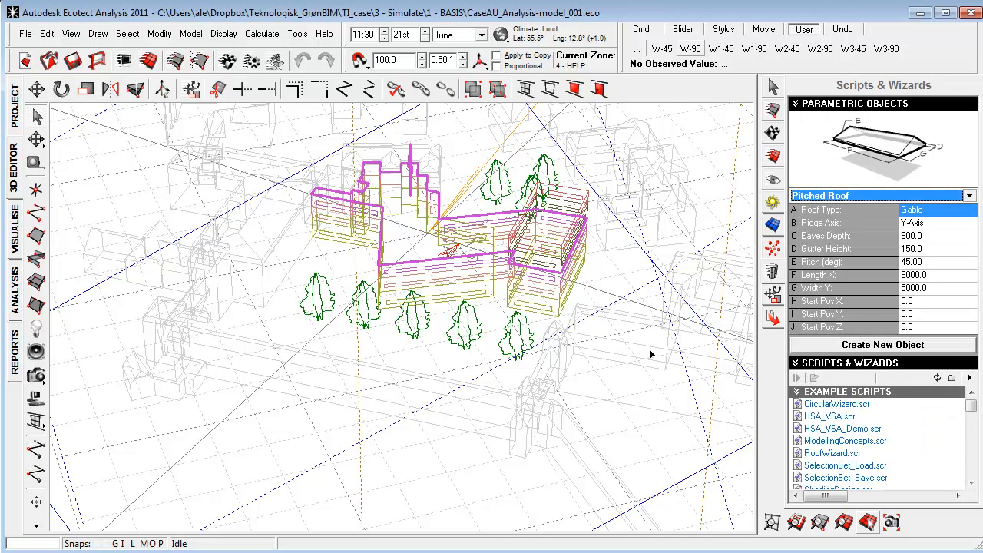
click(770, 298)
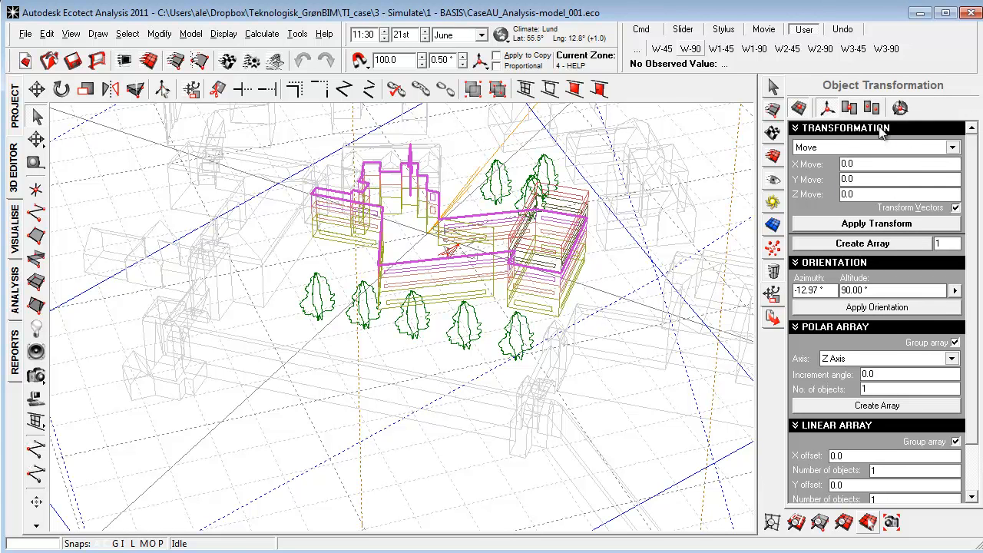
right_drag(621, 325, 498, 325)
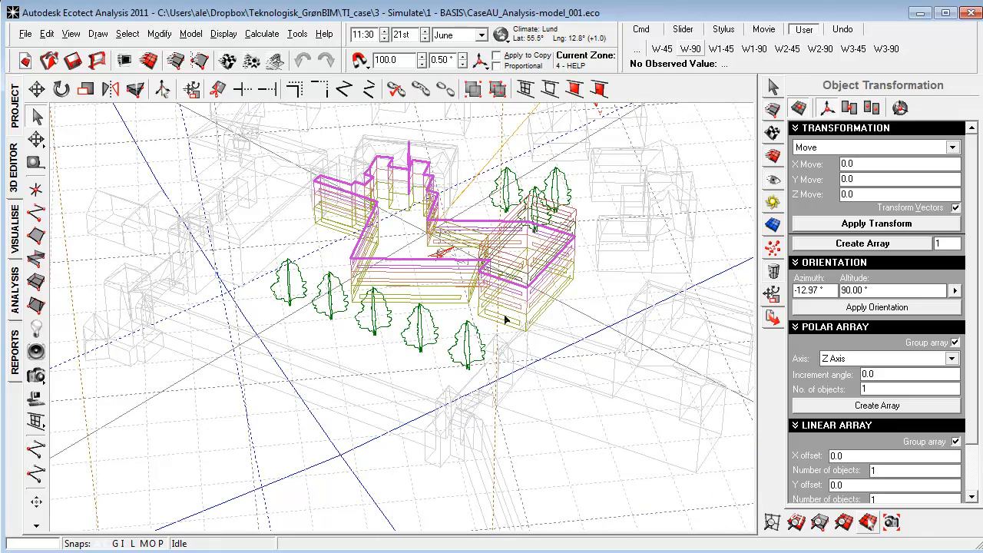
right_drag(556, 354, 517, 346)
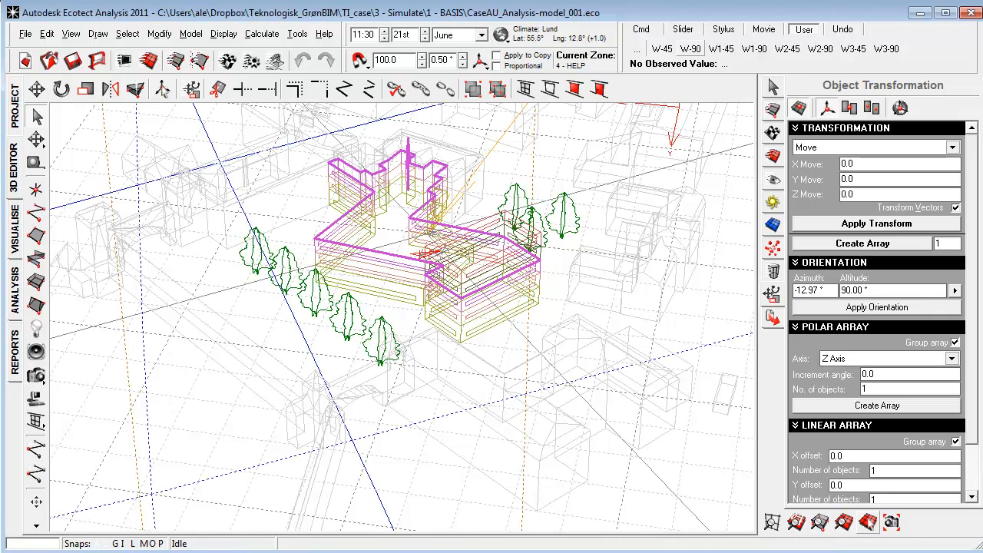